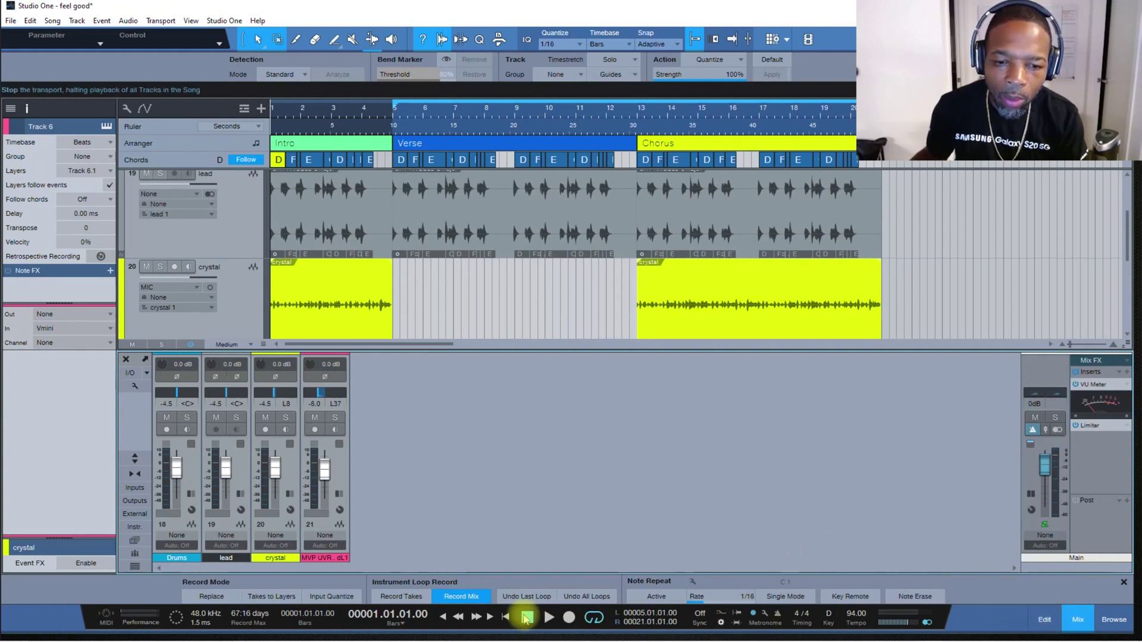
Play the song from the start, check the mixer and the chorus guitar event's waveform during playback, and return to the beginning.
key(space)
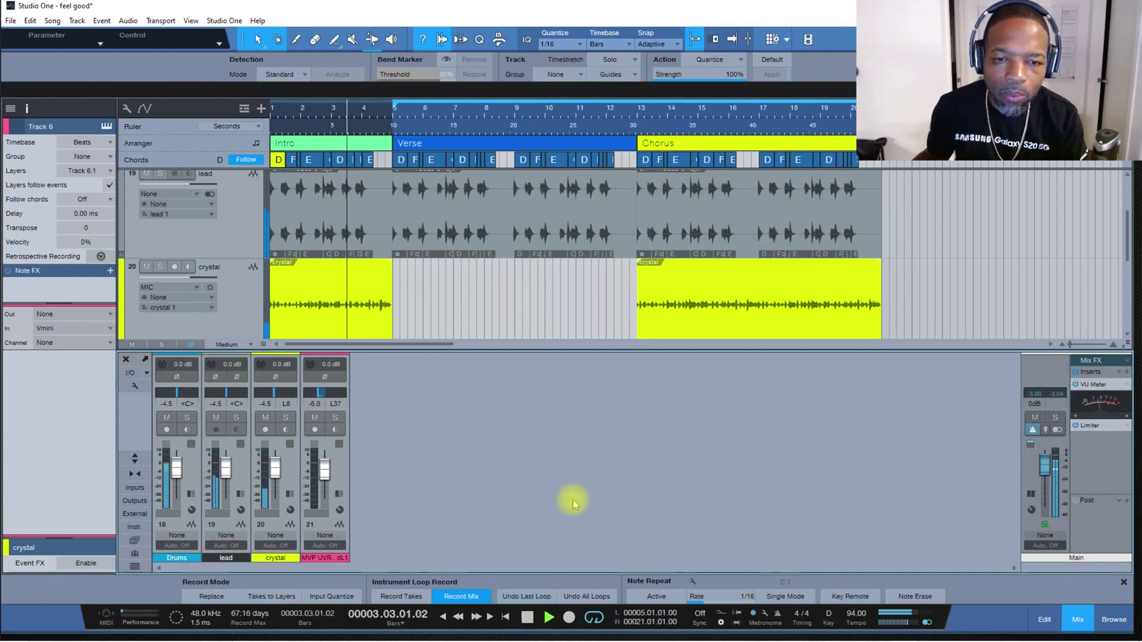
click(1078, 618)
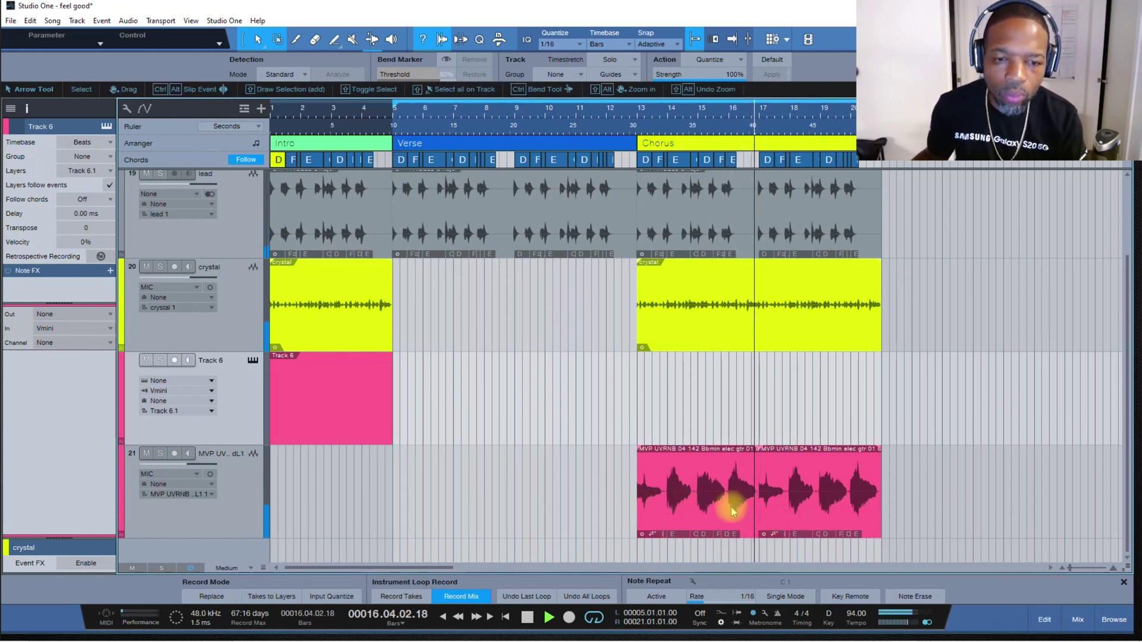
click(1078, 619)
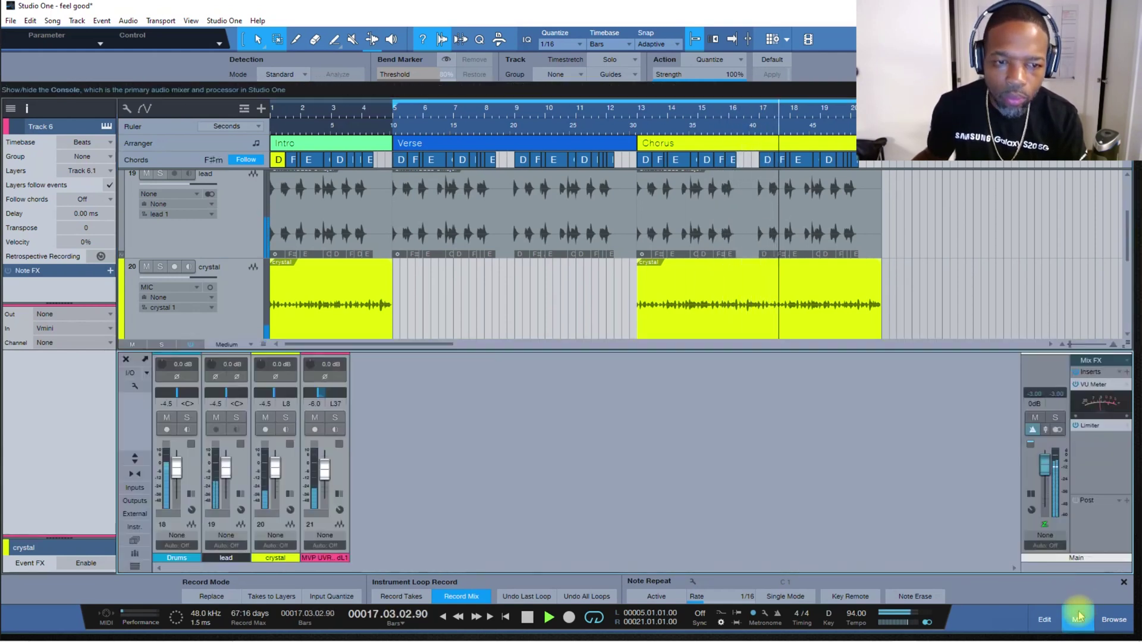
click(1077, 618)
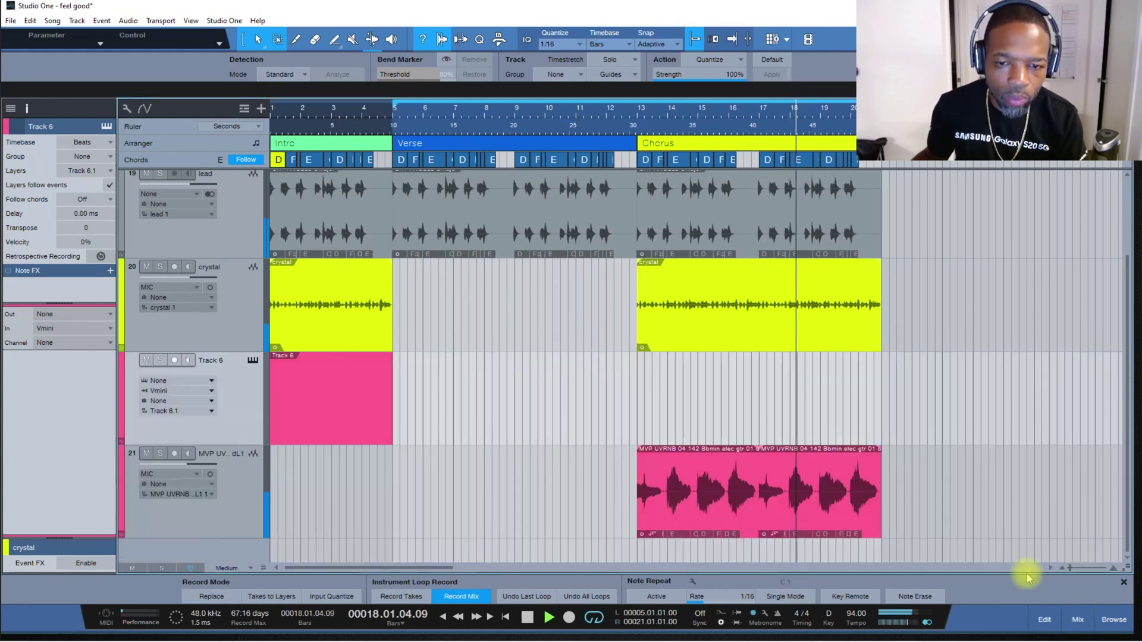
double_click(683, 508)
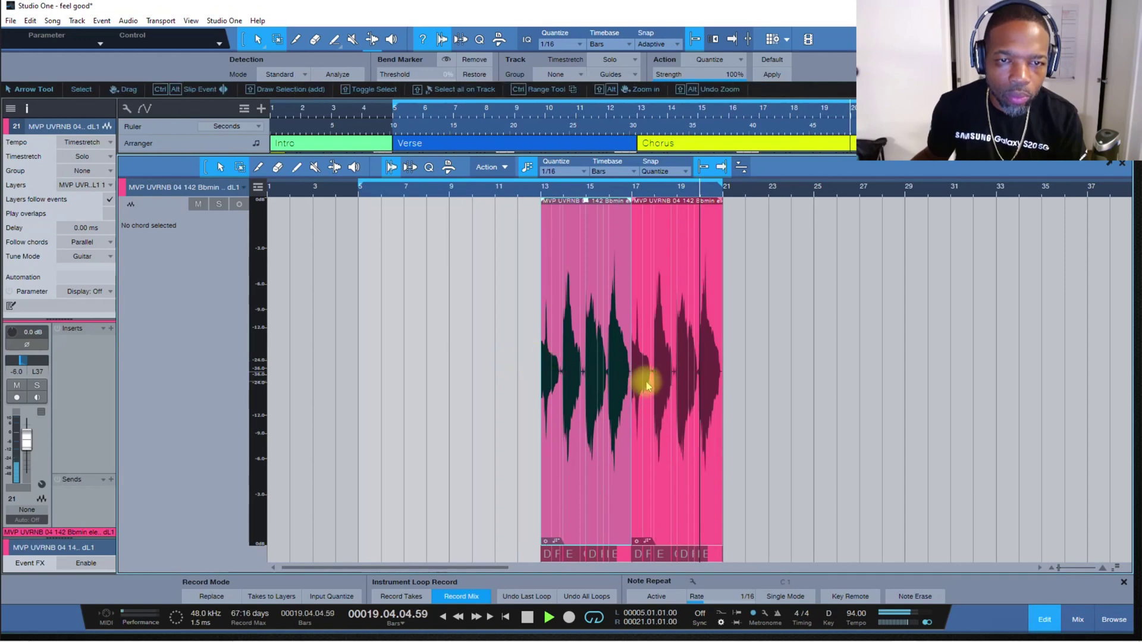
click(1047, 609)
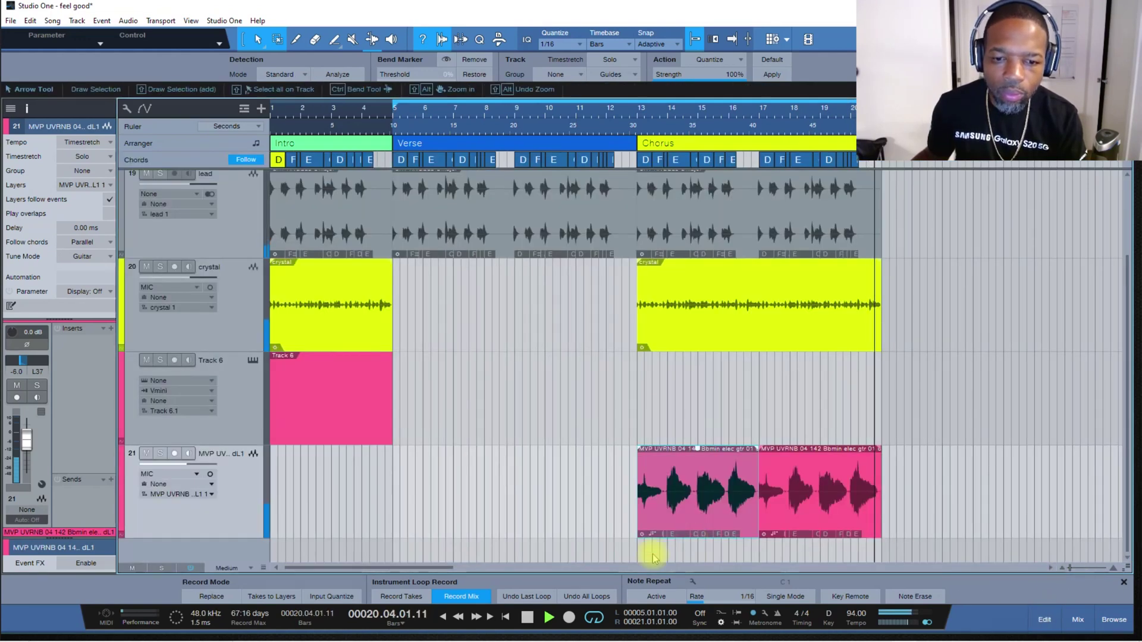
click(527, 619)
click(527, 619)
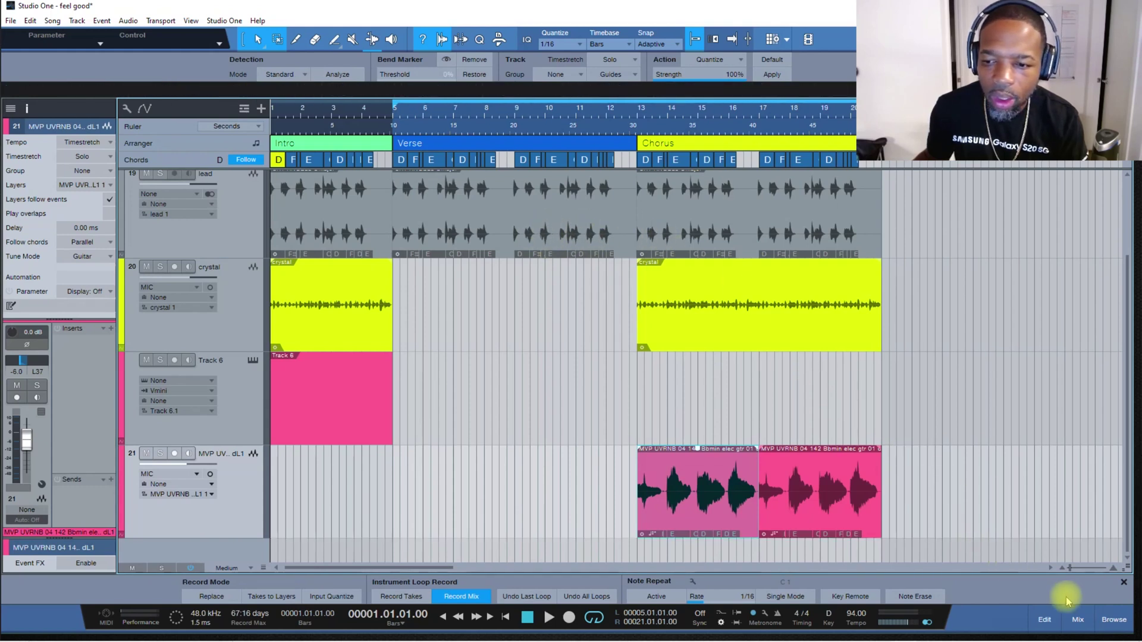
With playback stopped, view the console and the first chorus guitar event in the audio editor, closing each again.
click(1077, 619)
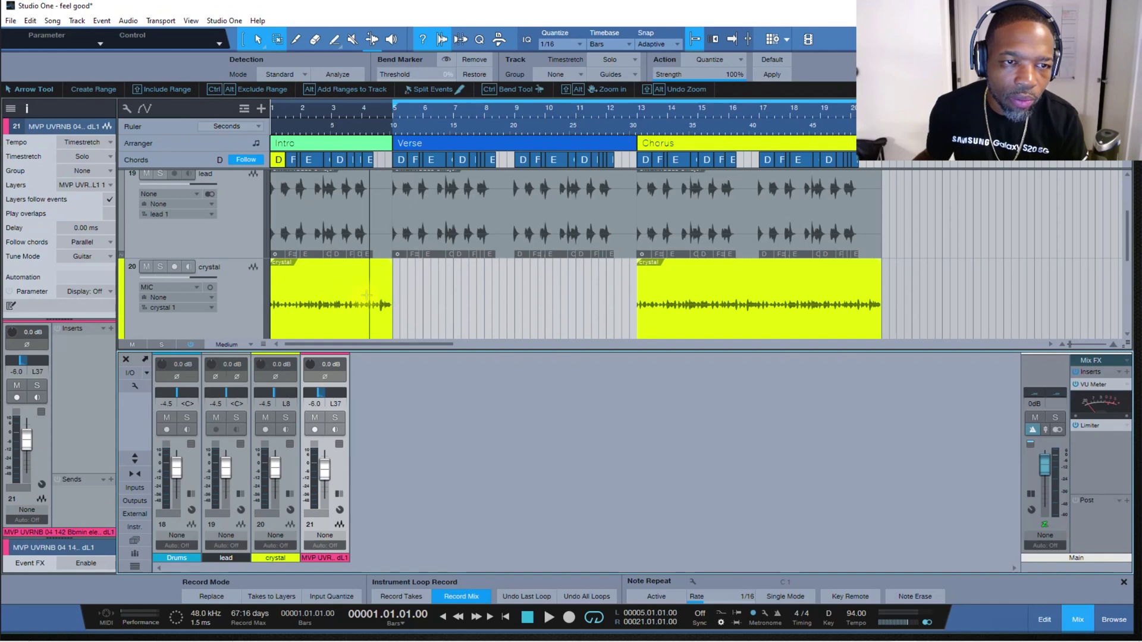
click(1077, 619)
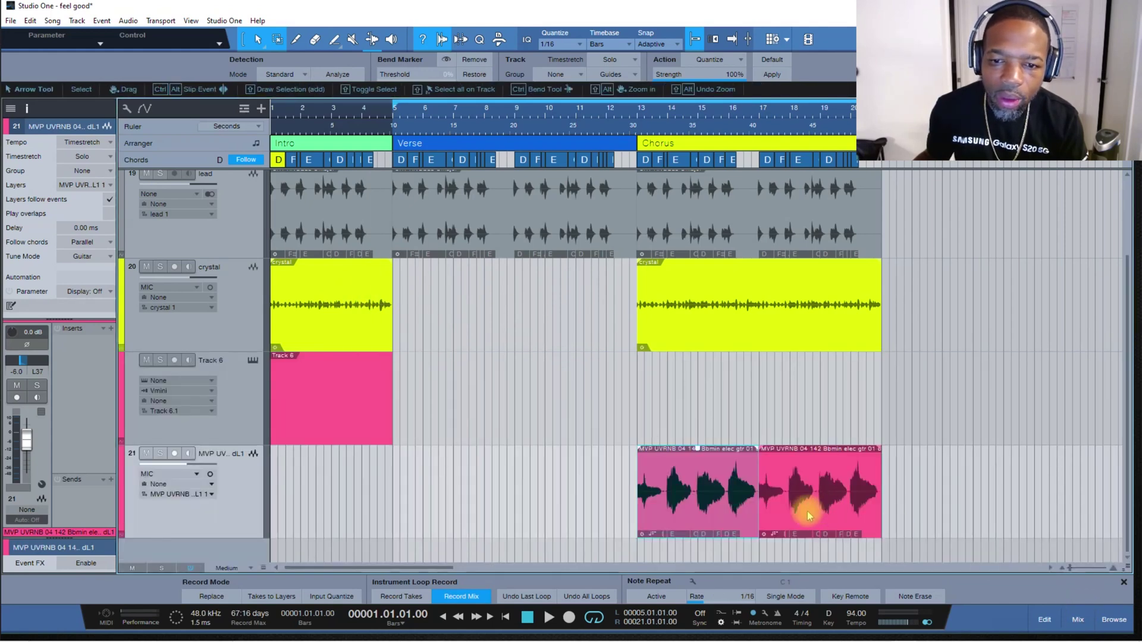
double_click(710, 518)
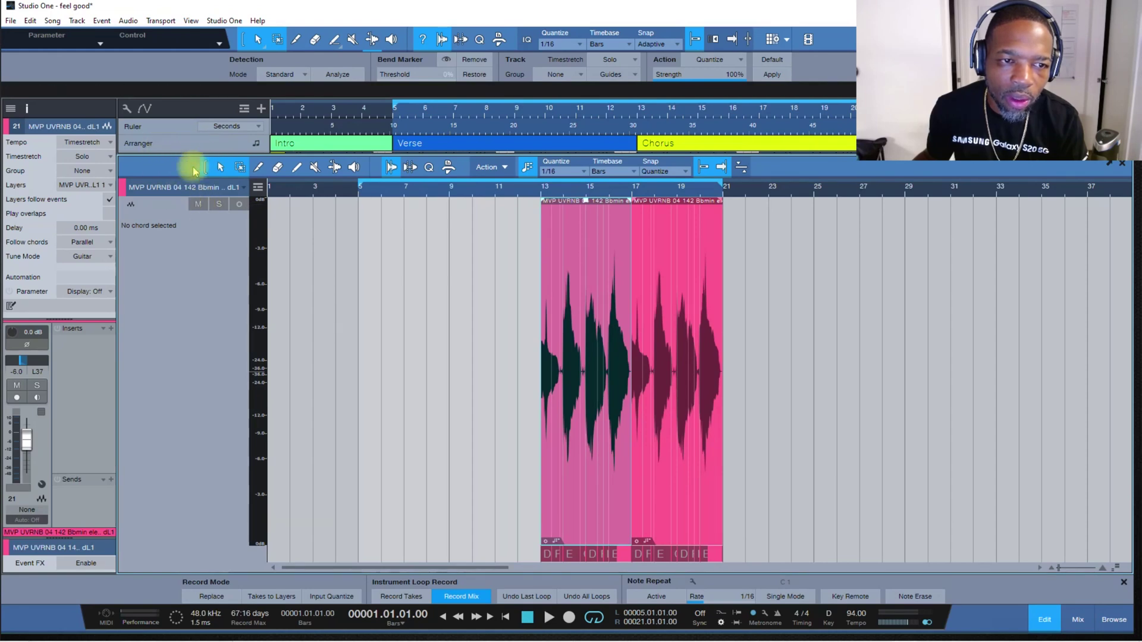
click(1041, 606)
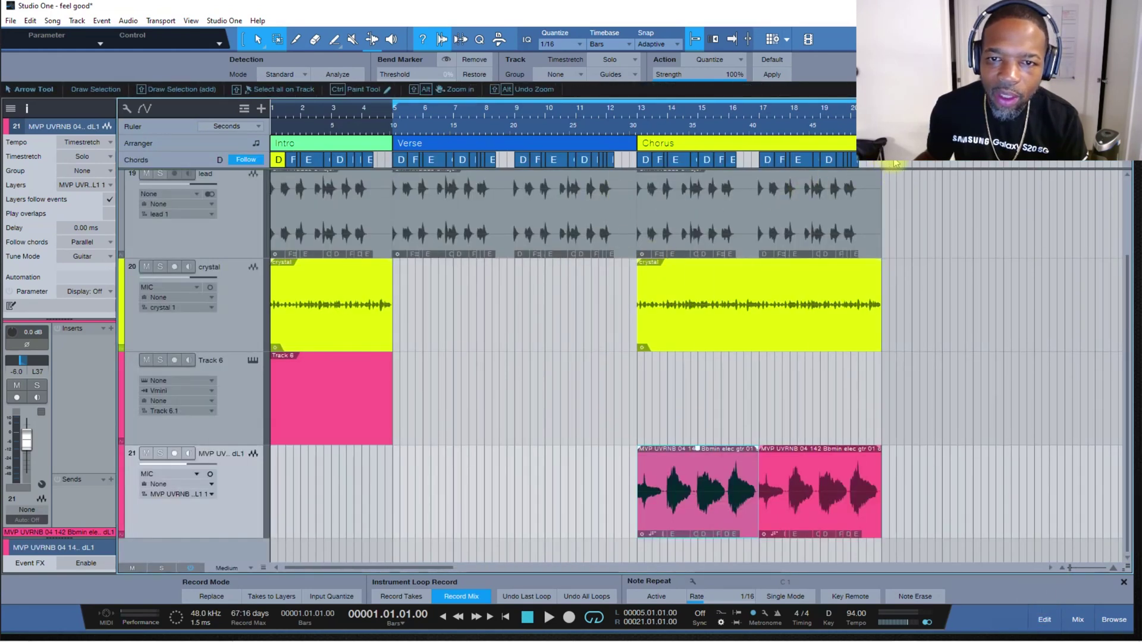
Add an instrument track below the guitar loop track and place the chorus chords on it as note parts.
right_click(200, 546)
click(256, 412)
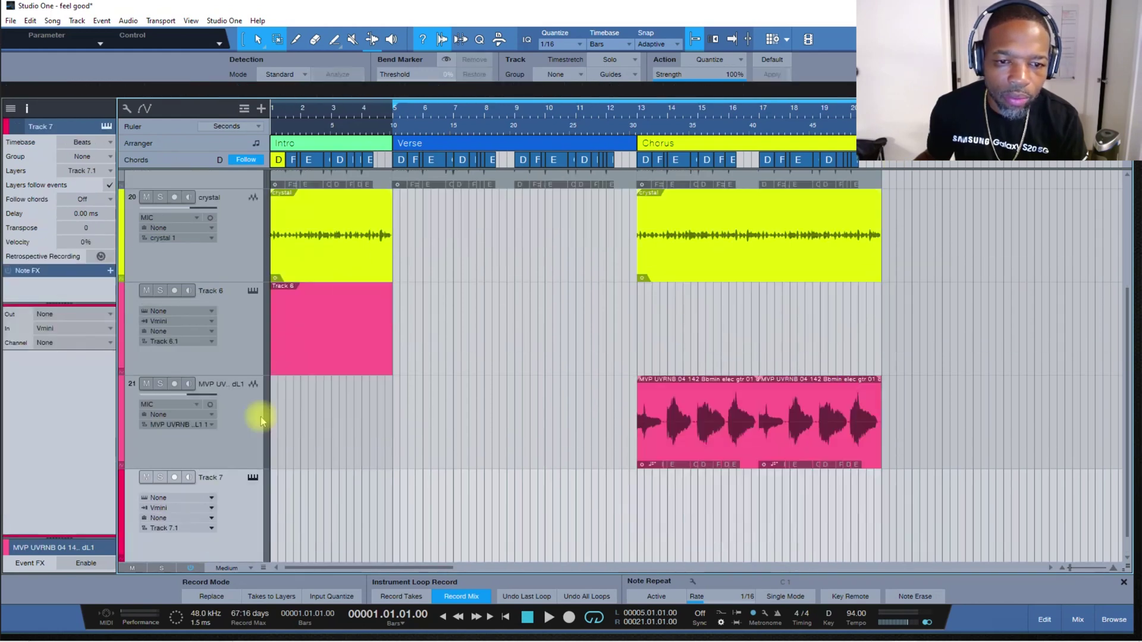
drag(894, 165, 660, 502)
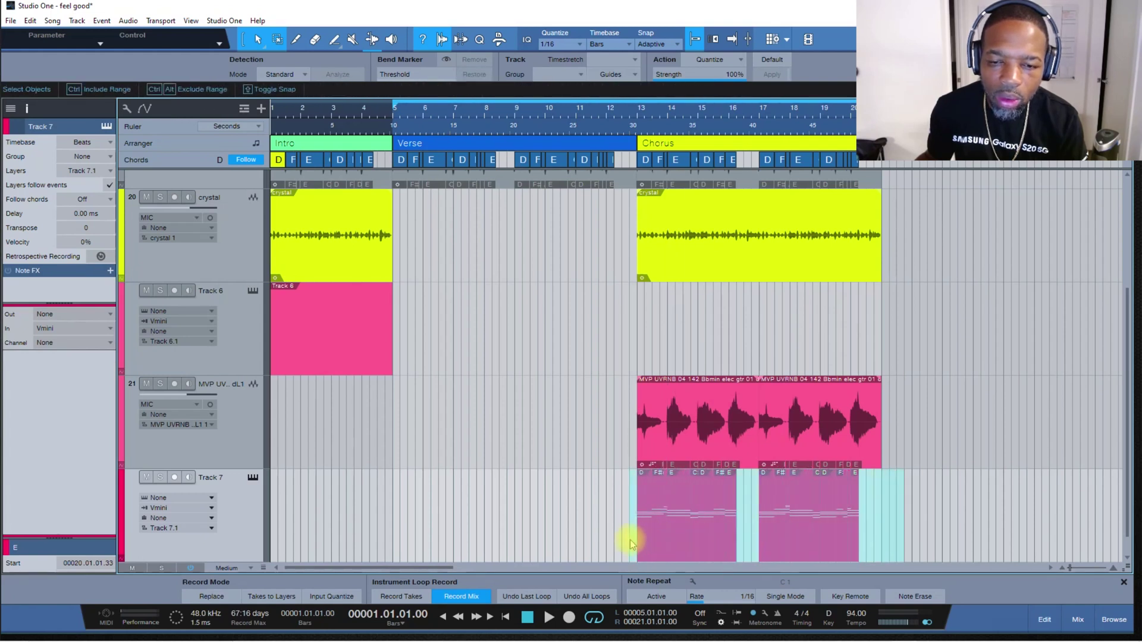
Merge all the chord parts on Track 7 into one event spanning the chorus.
click(680, 545)
right_click(679, 544)
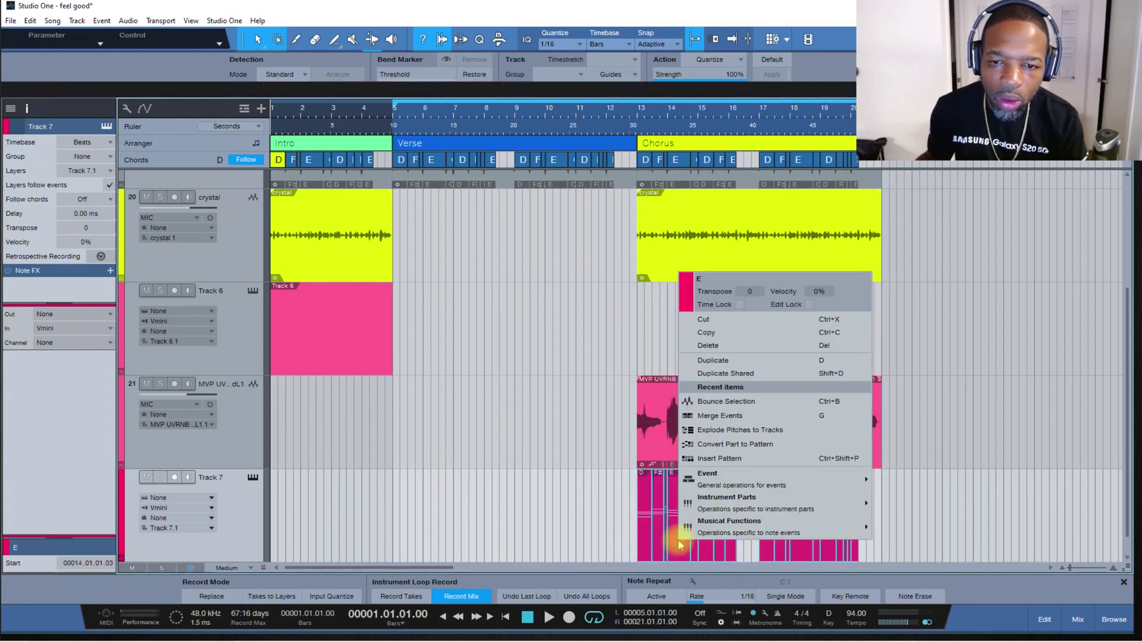
click(724, 423)
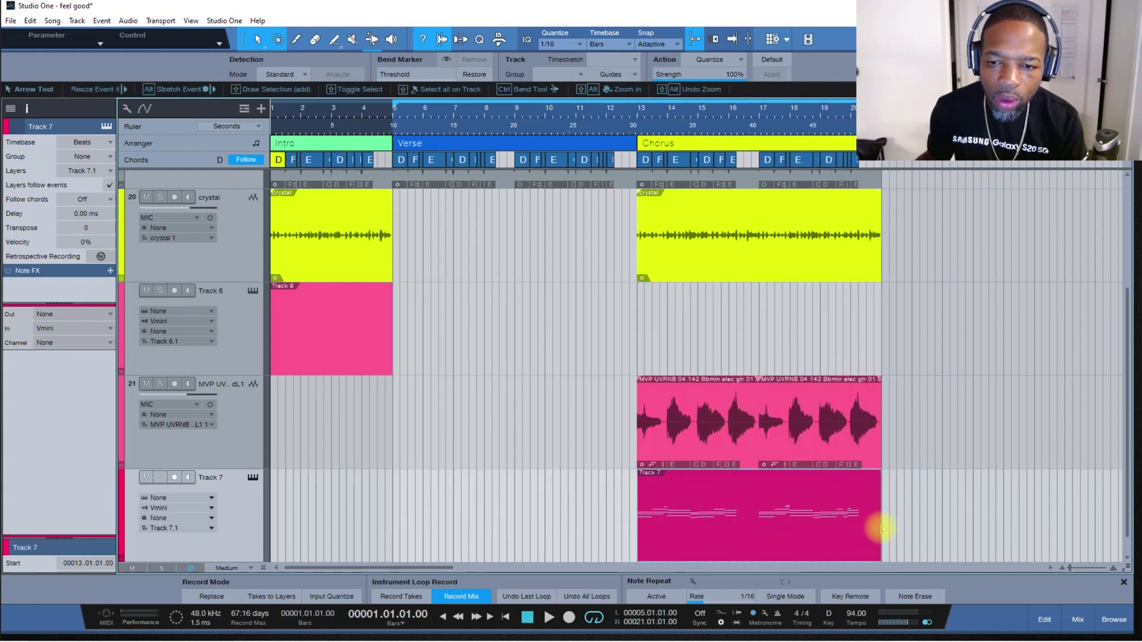
Open Track 7's merged part as notation in page view and review its layout settings and font choices.
double_click(712, 533)
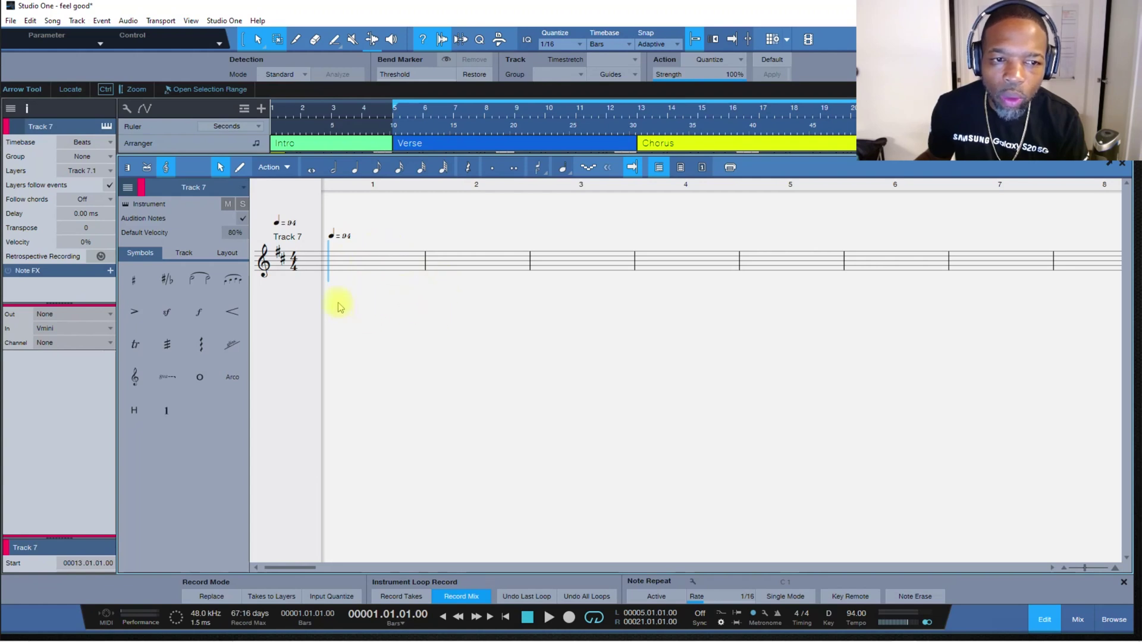
click(229, 252)
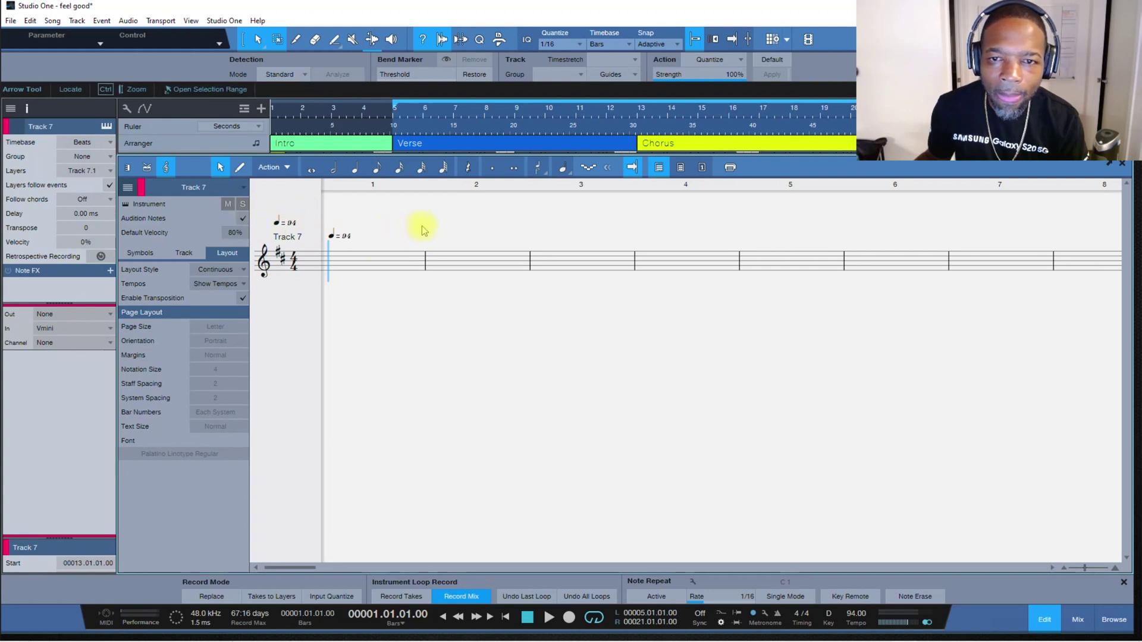
click(704, 170)
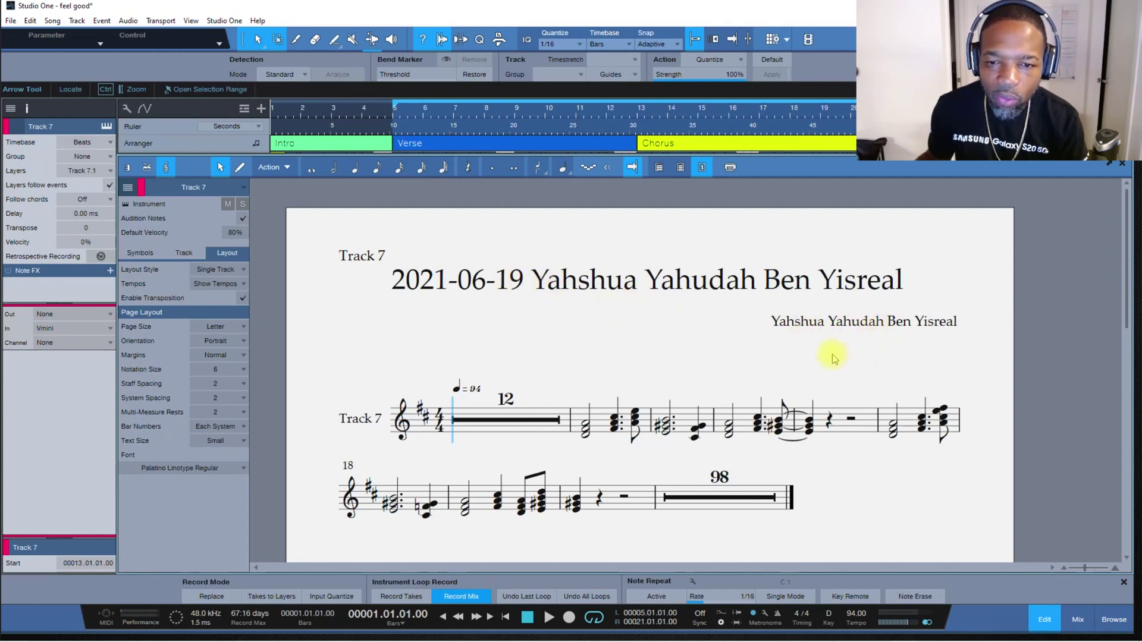
scroll(820, 356, down, 4)
scroll(794, 355, up, 3)
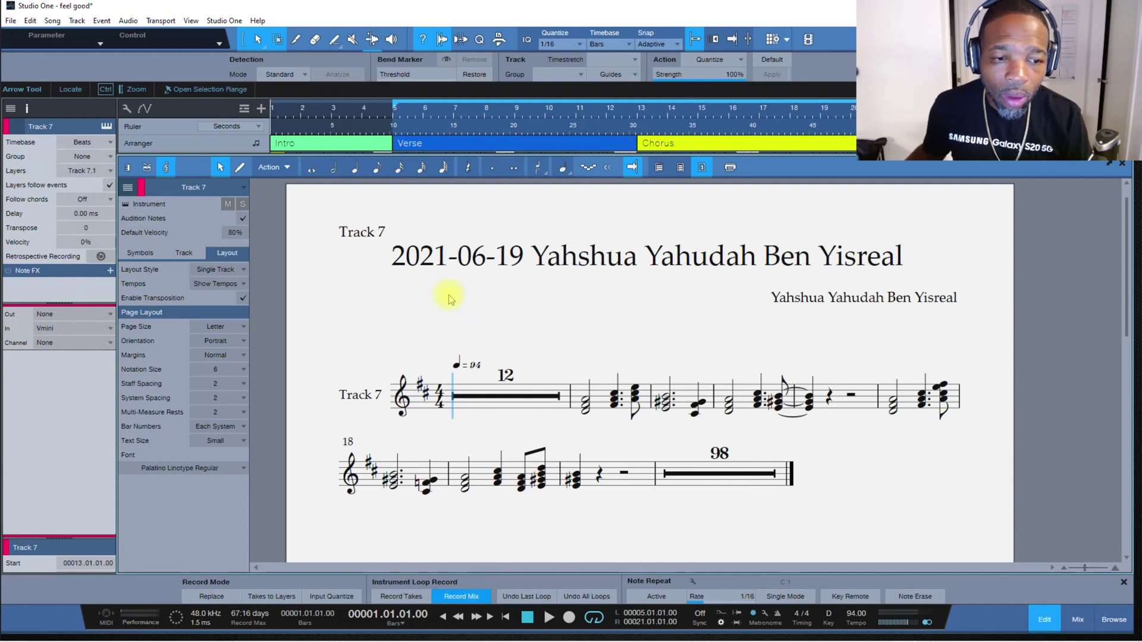
click(226, 468)
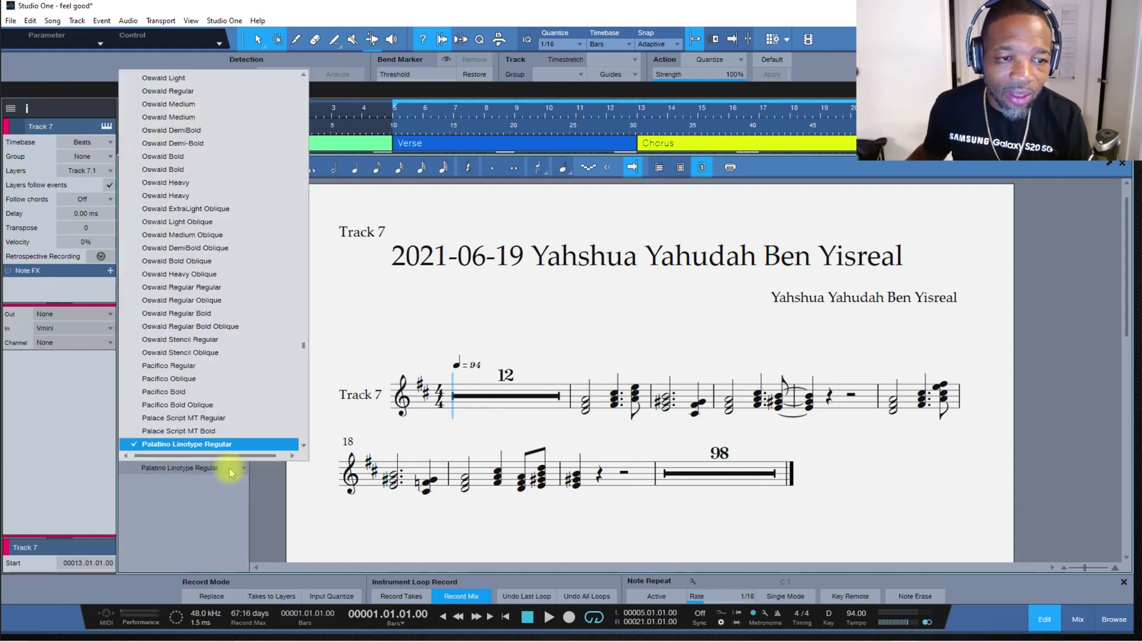
click(220, 508)
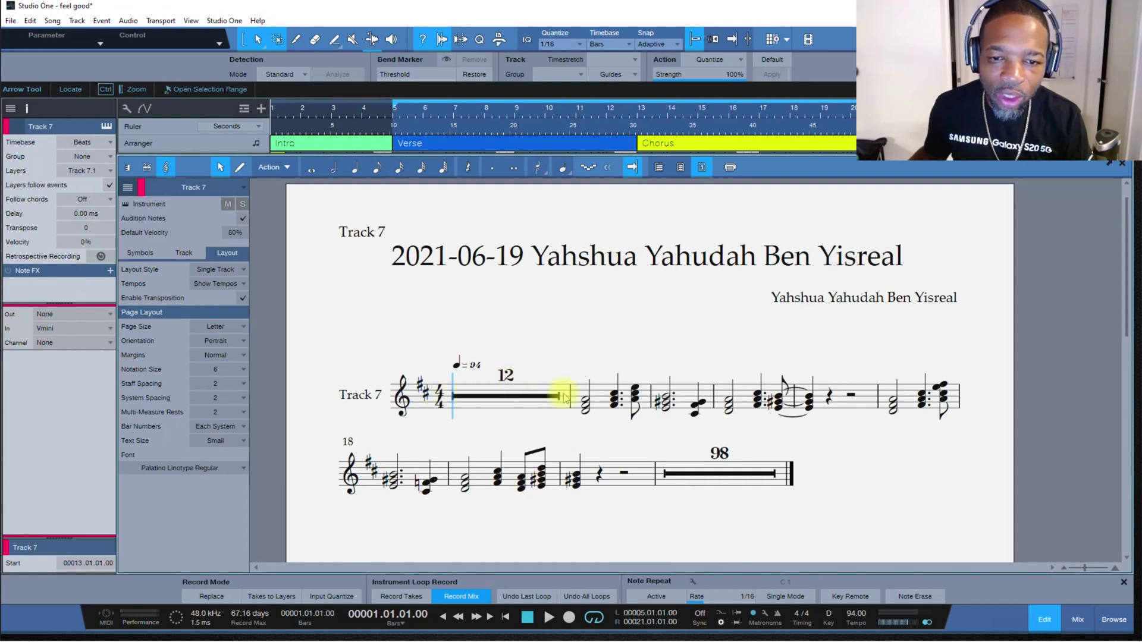
Select the notes in the first chorus bar of the score and look through the available voice options.
drag(569, 355, 651, 420)
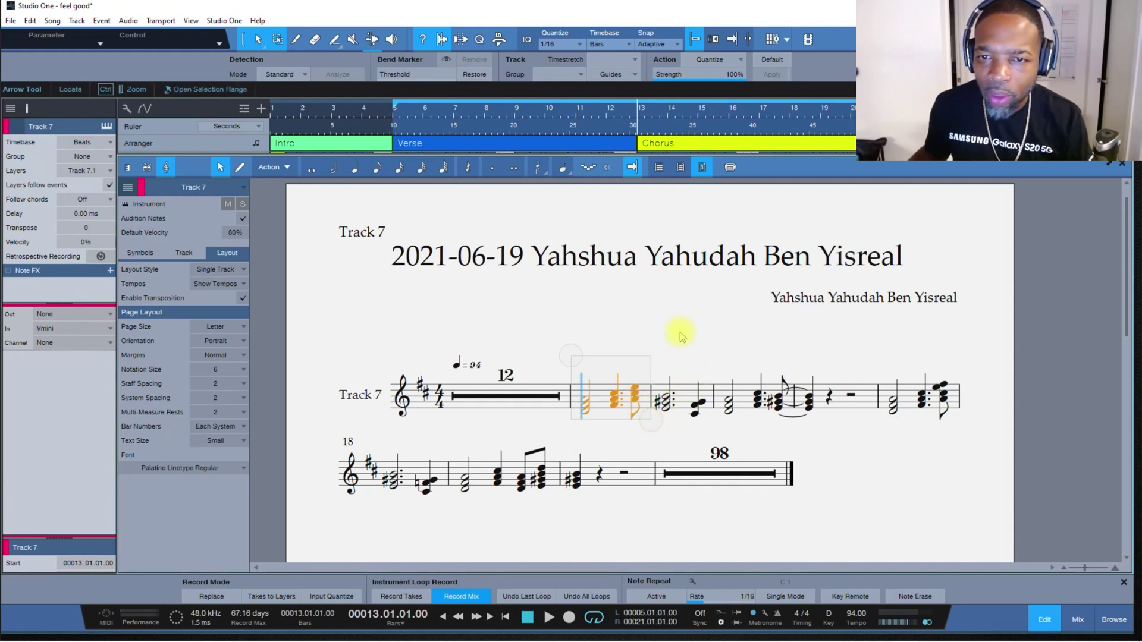
click(563, 168)
click(765, 171)
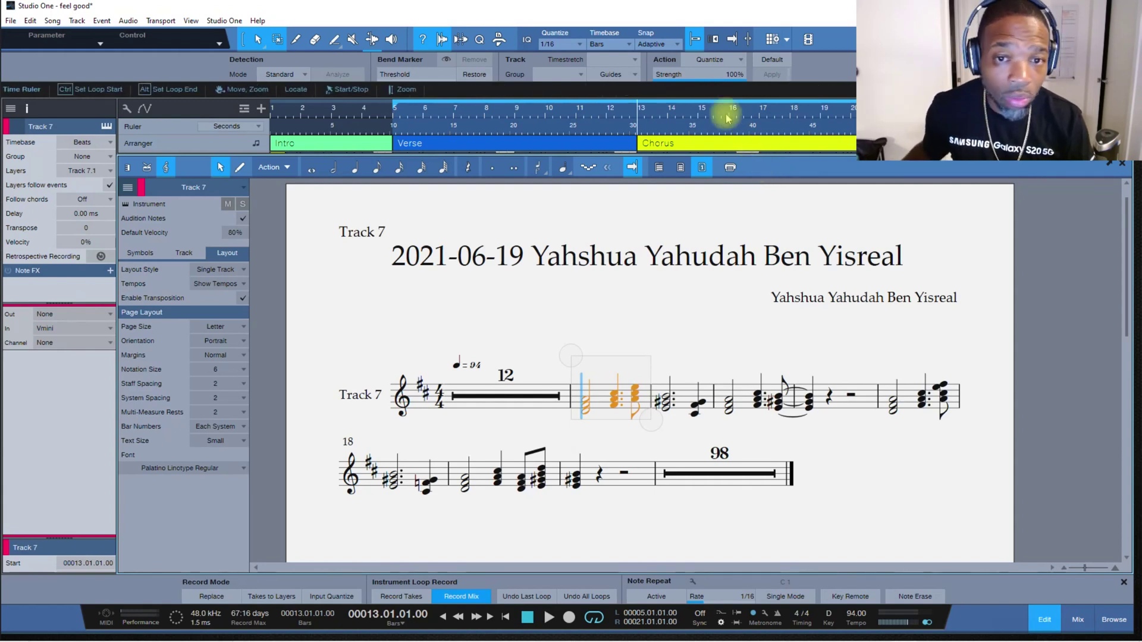
click(541, 169)
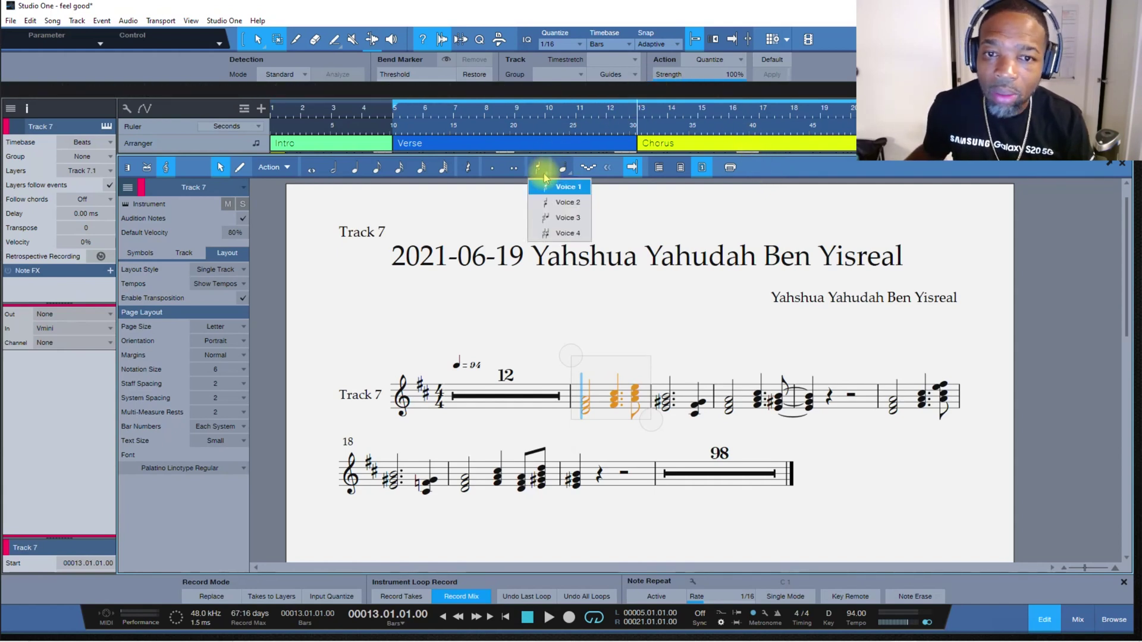
click(560, 170)
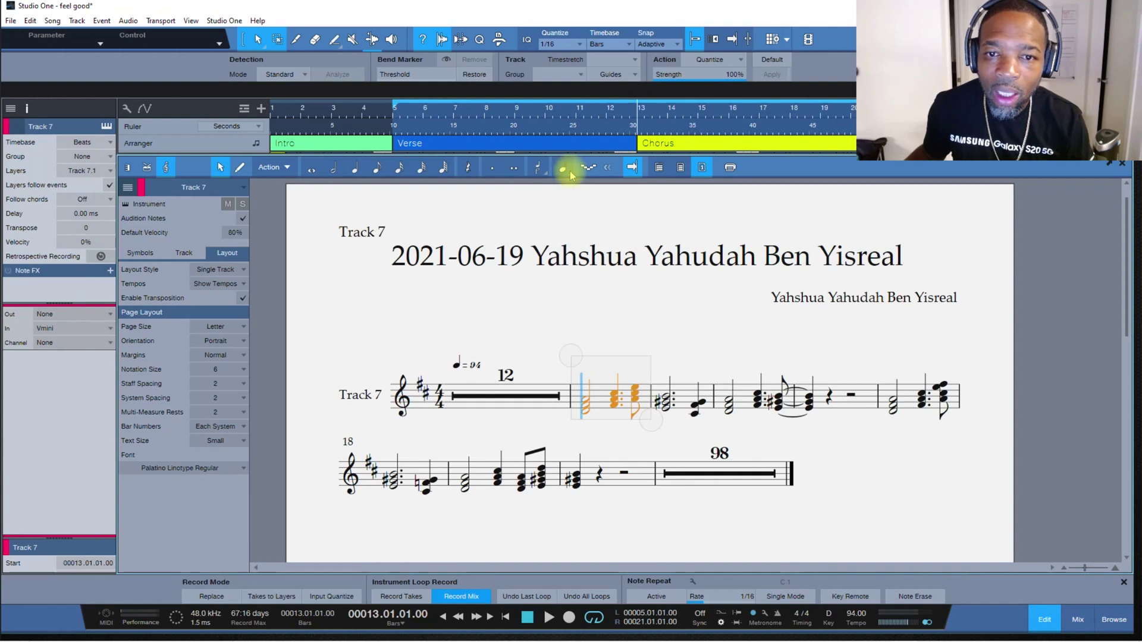
click(566, 171)
click(770, 175)
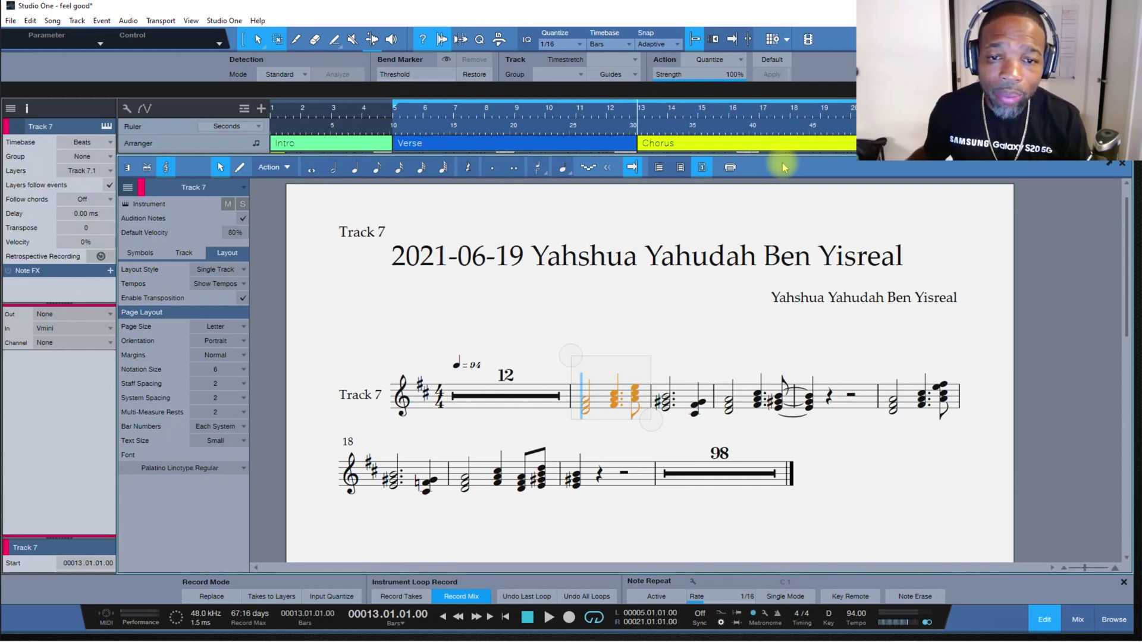
Play the song from bar 13 to follow the chorus chords in the notation.
click(546, 618)
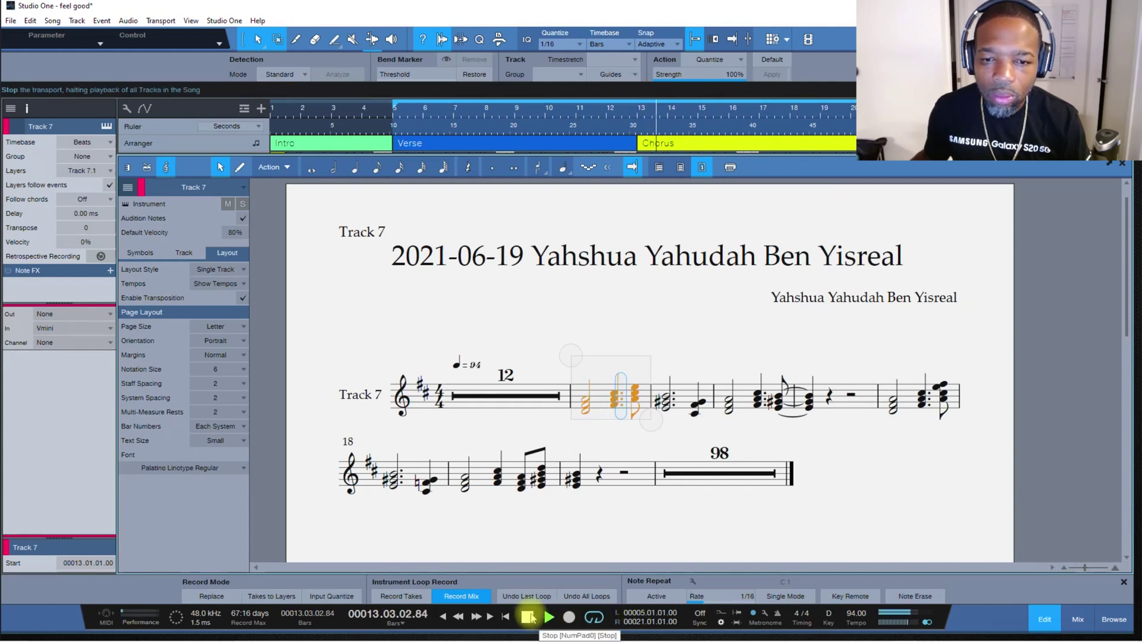